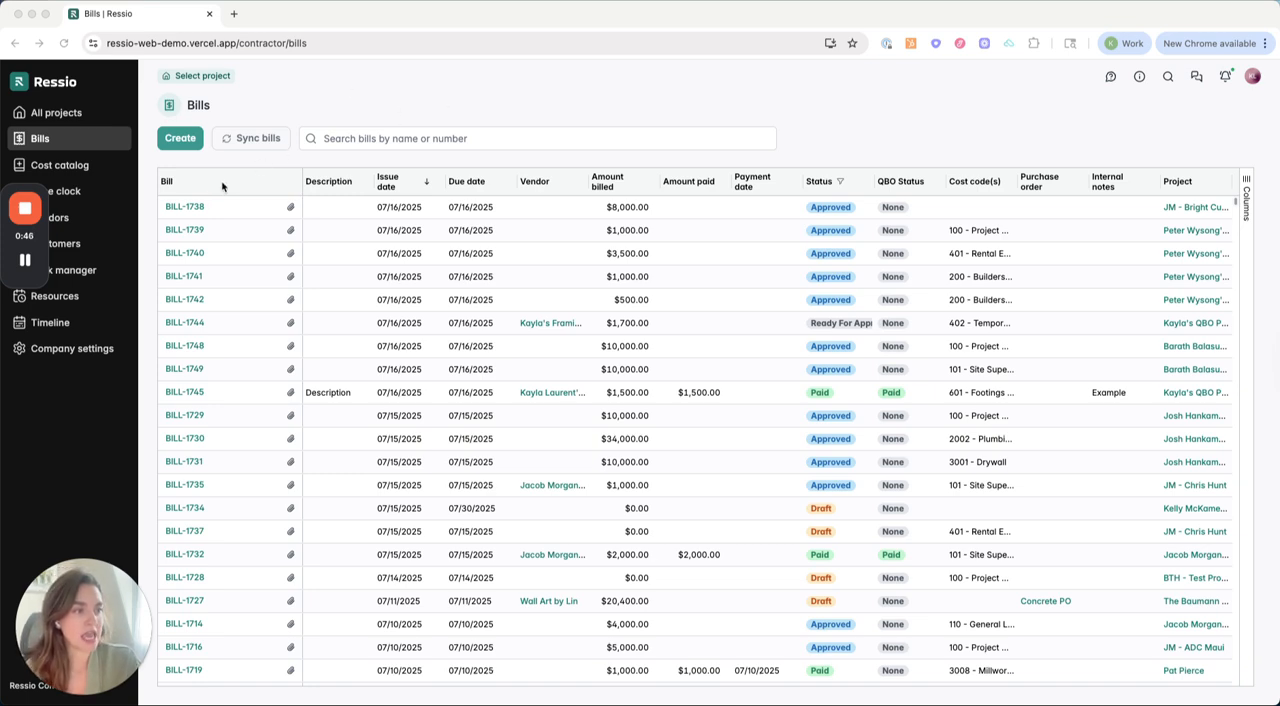
scroll(922, 240, "right", 1)
scroll(925, 200, "left", 1)
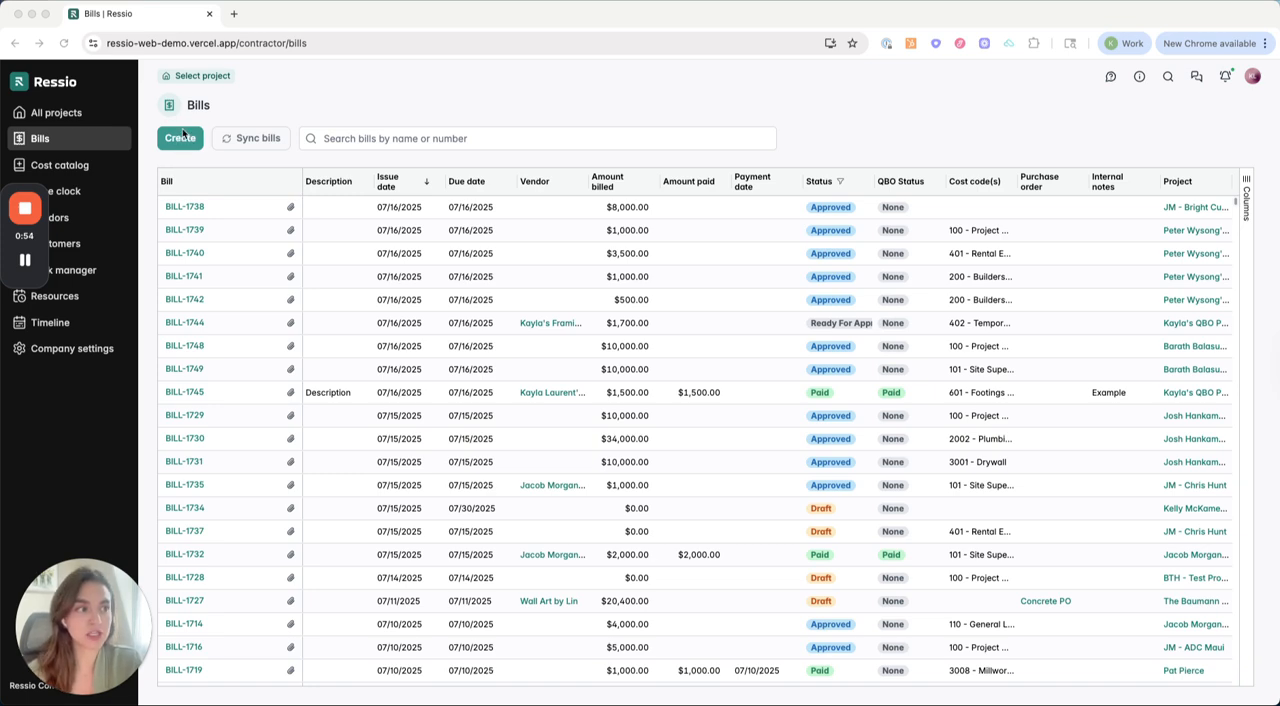
Step: Find the customer's Custom Home project by the customer's first name and open its budget
left_click(303, 86)
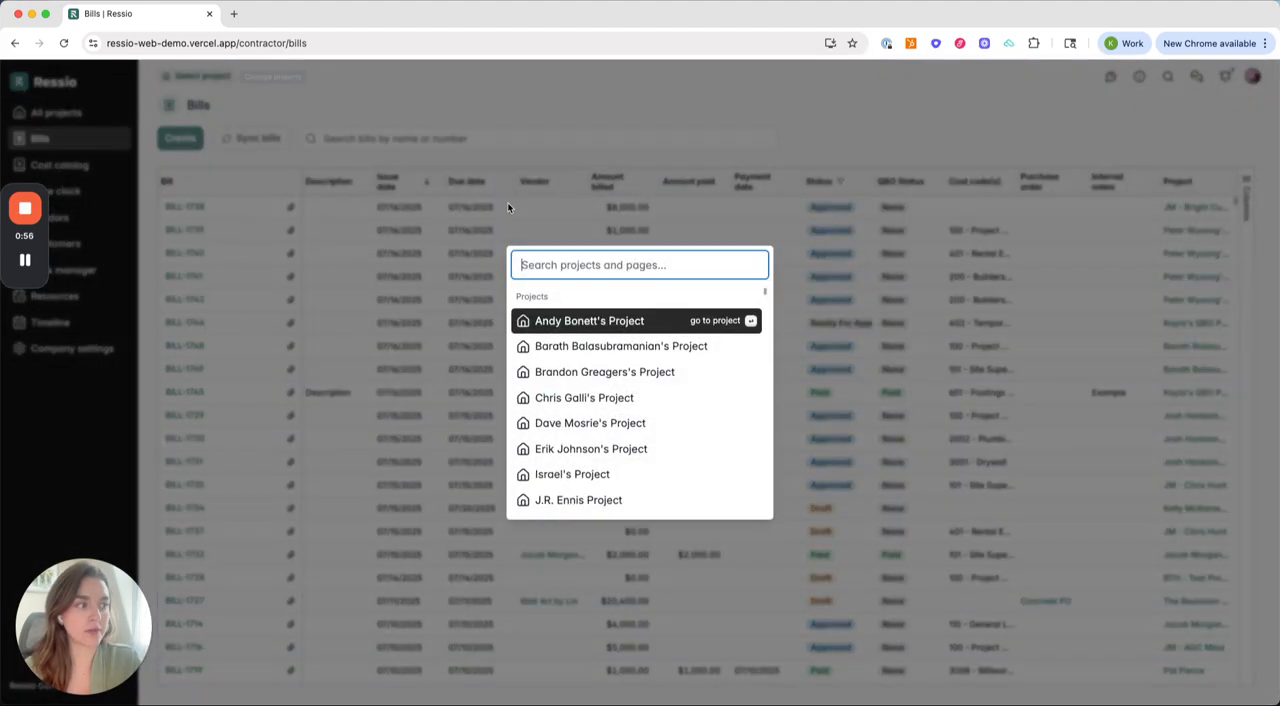
type("Kayla")
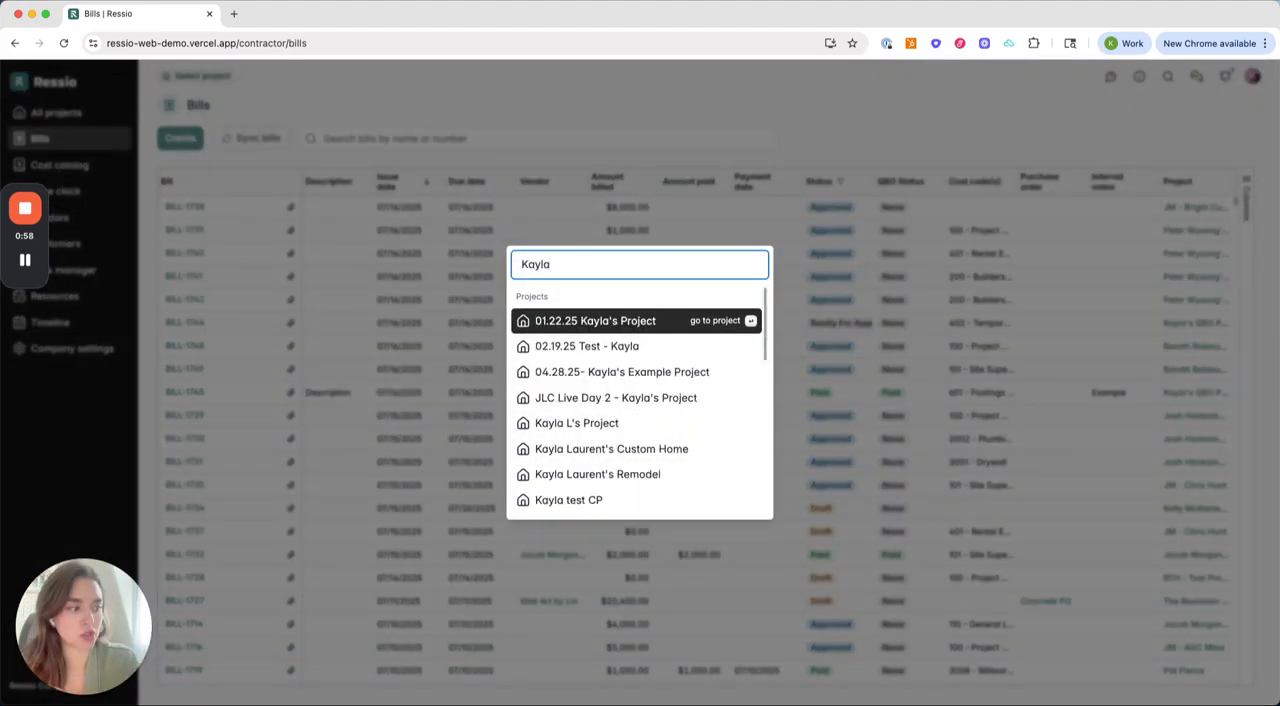
left_click(589, 450)
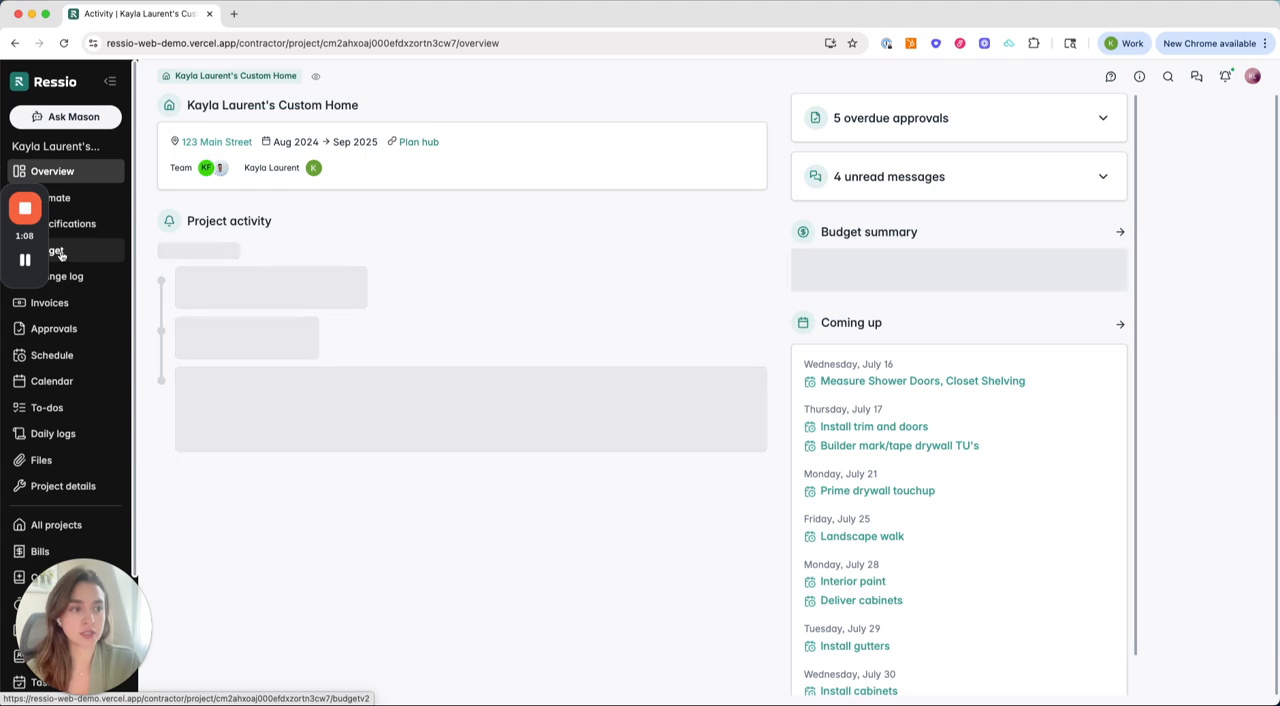
left_click(24, 263)
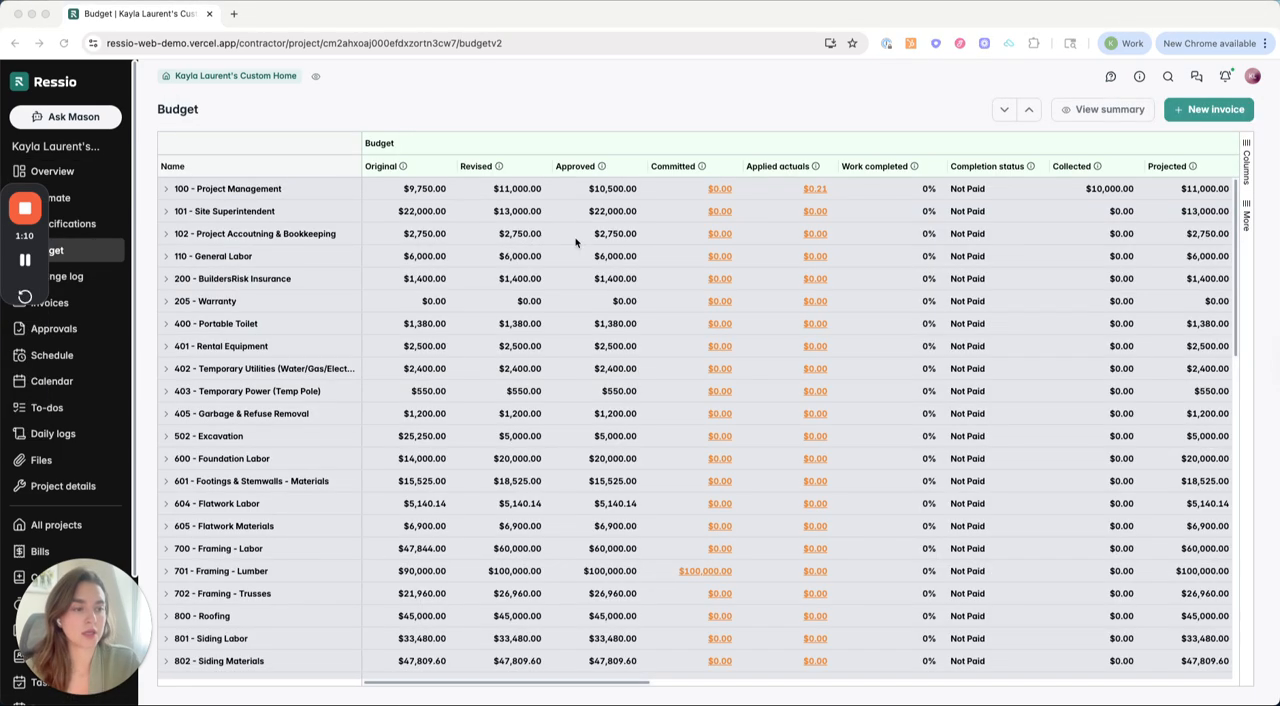
Step: View the applied actuals for cost code 101 - Site Superintendent in the budget and close the expense list
left_click(816, 212)
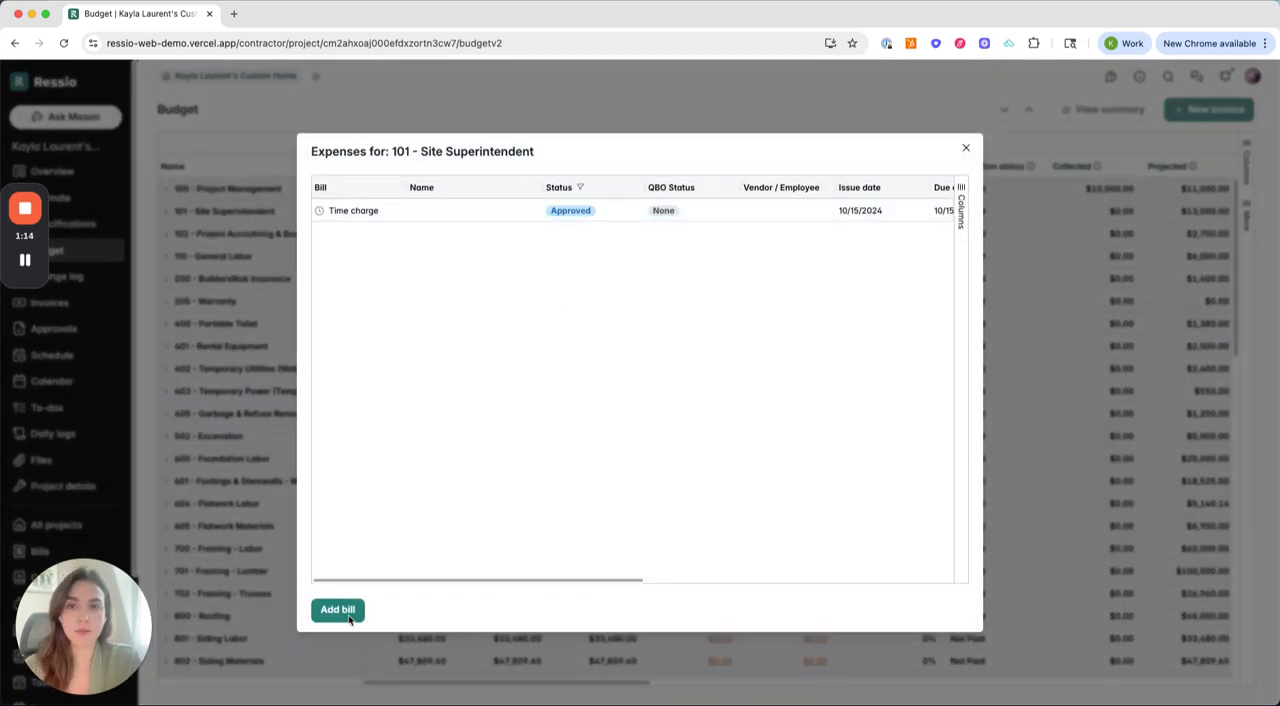
left_click(966, 148)
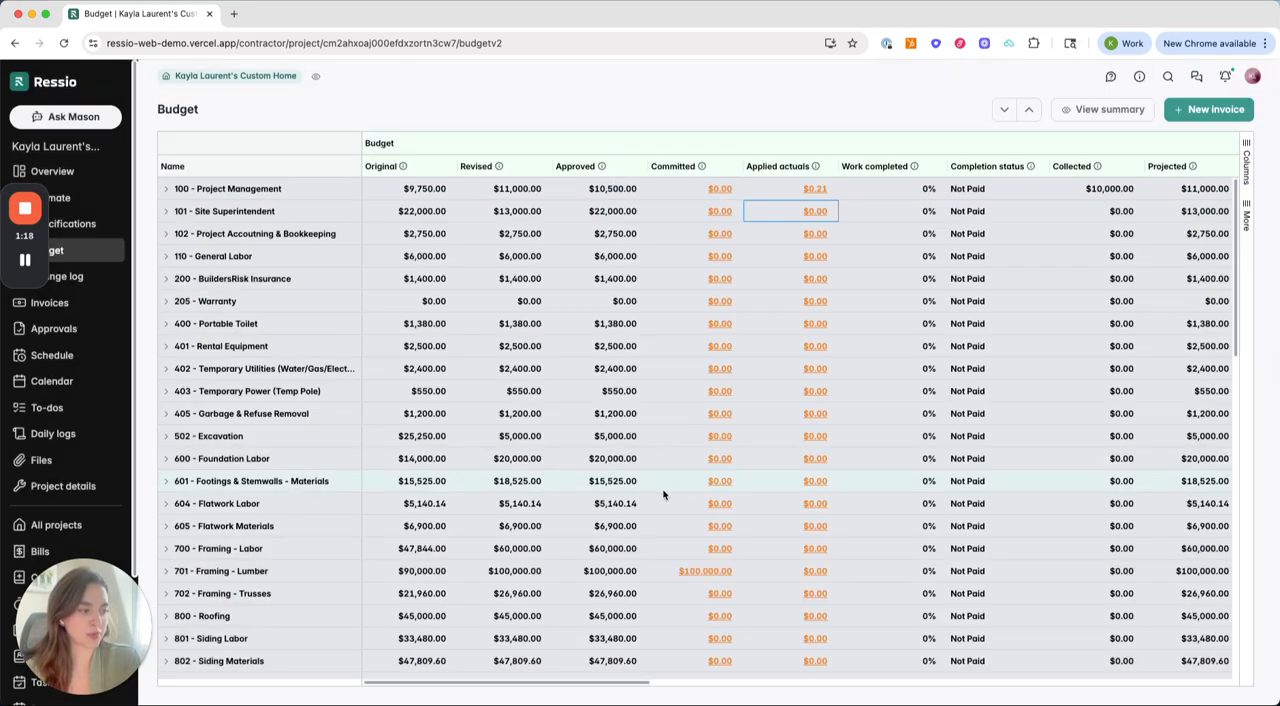
Step: Open the purchase order behind the committed cost of 701 - Framing - Lumber and create a bill from it
left_click(705, 574)
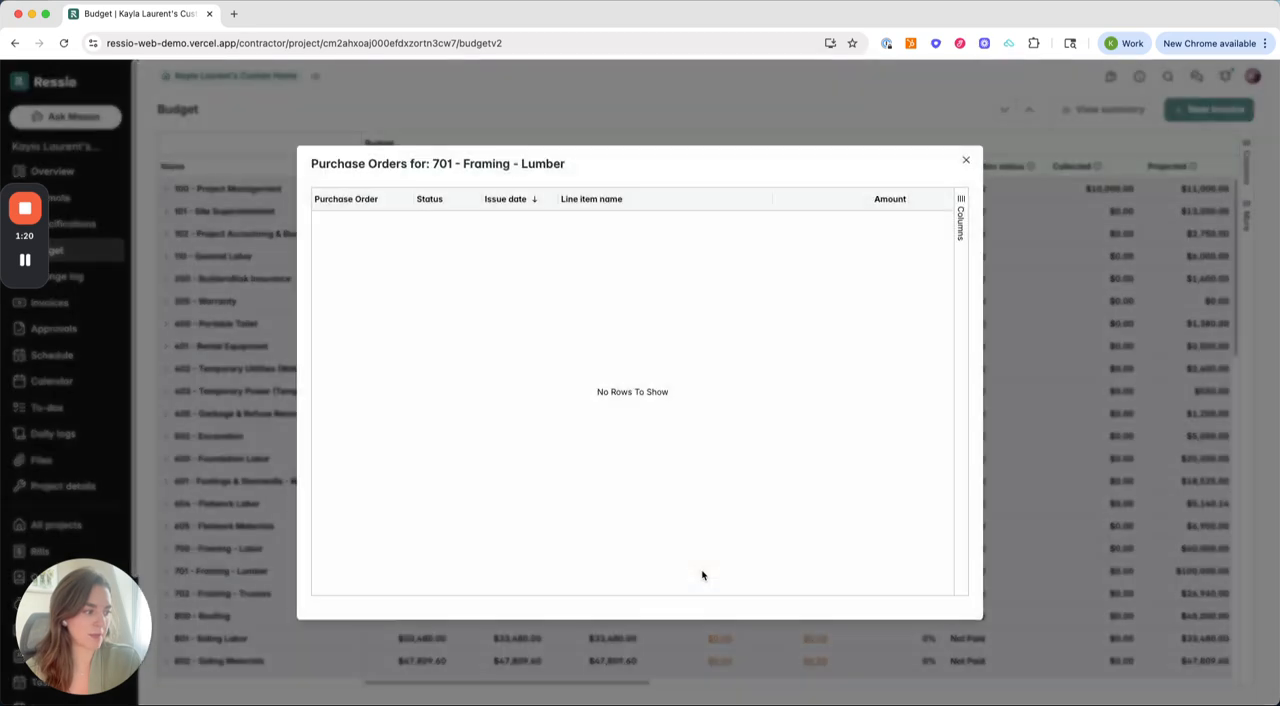
left_click(362, 224)
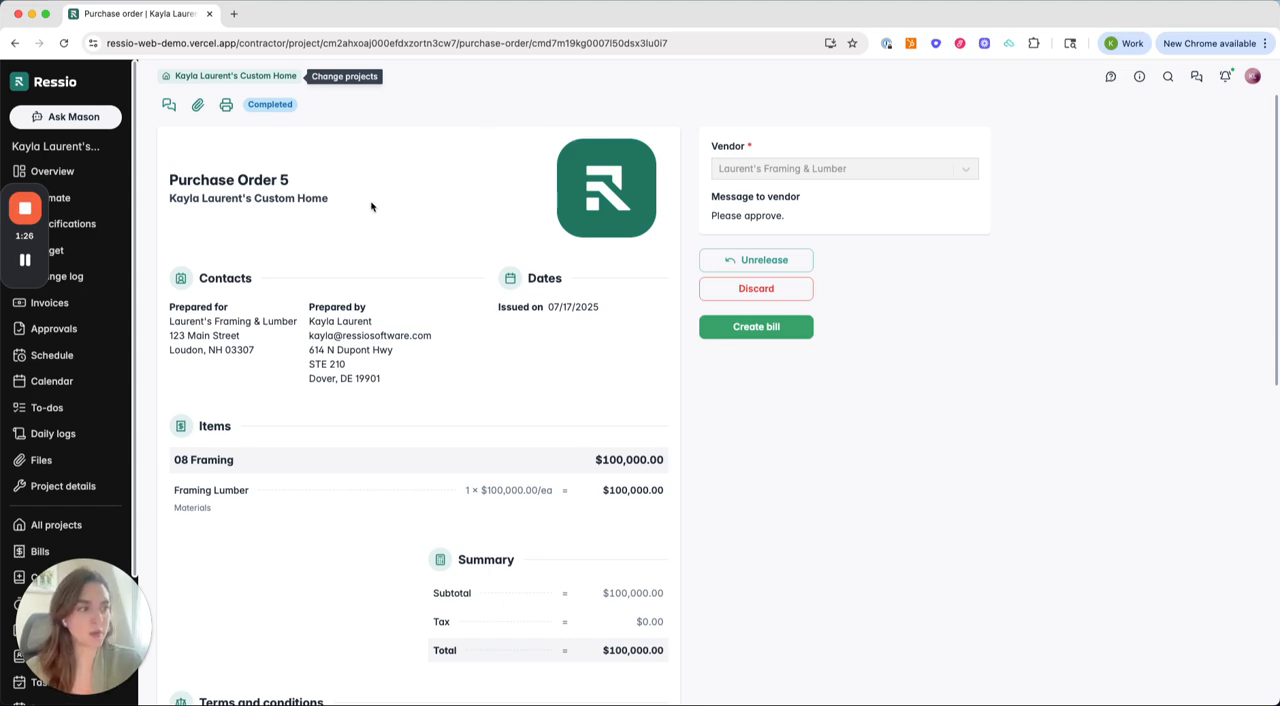
scroll(374, 203, "down", 4)
scroll(372, 203, "up", 4)
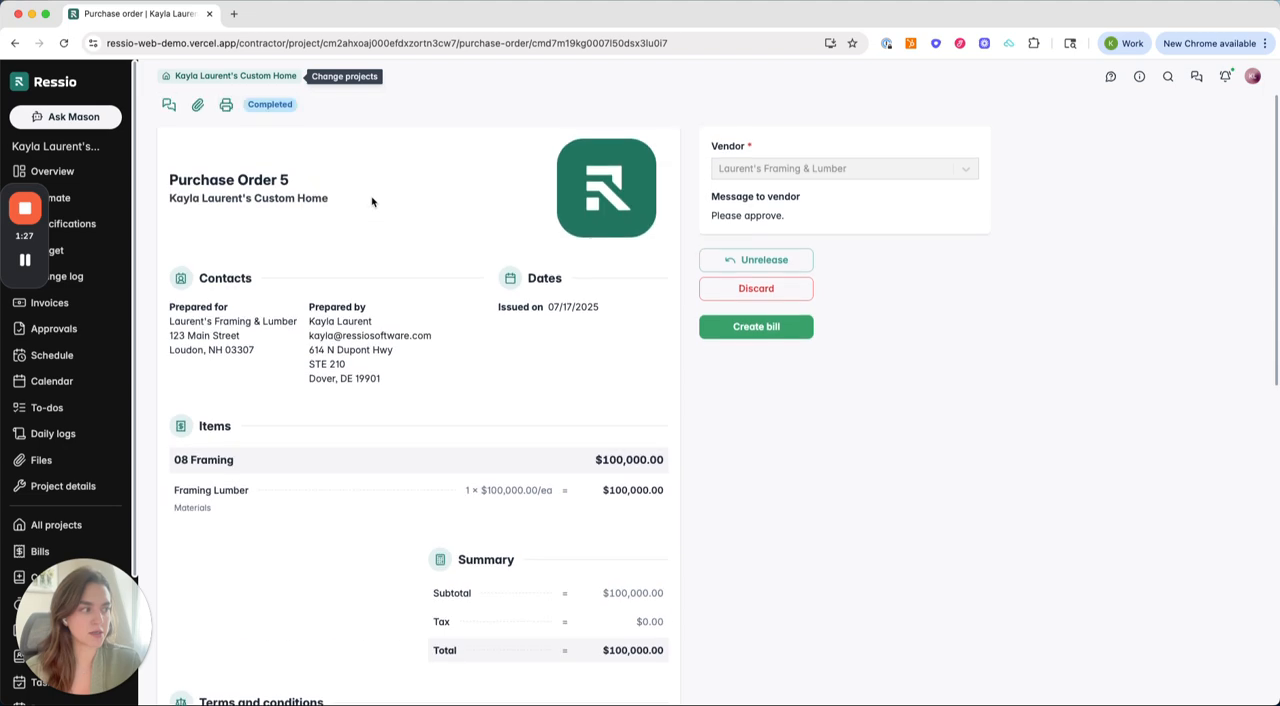
left_click(751, 332)
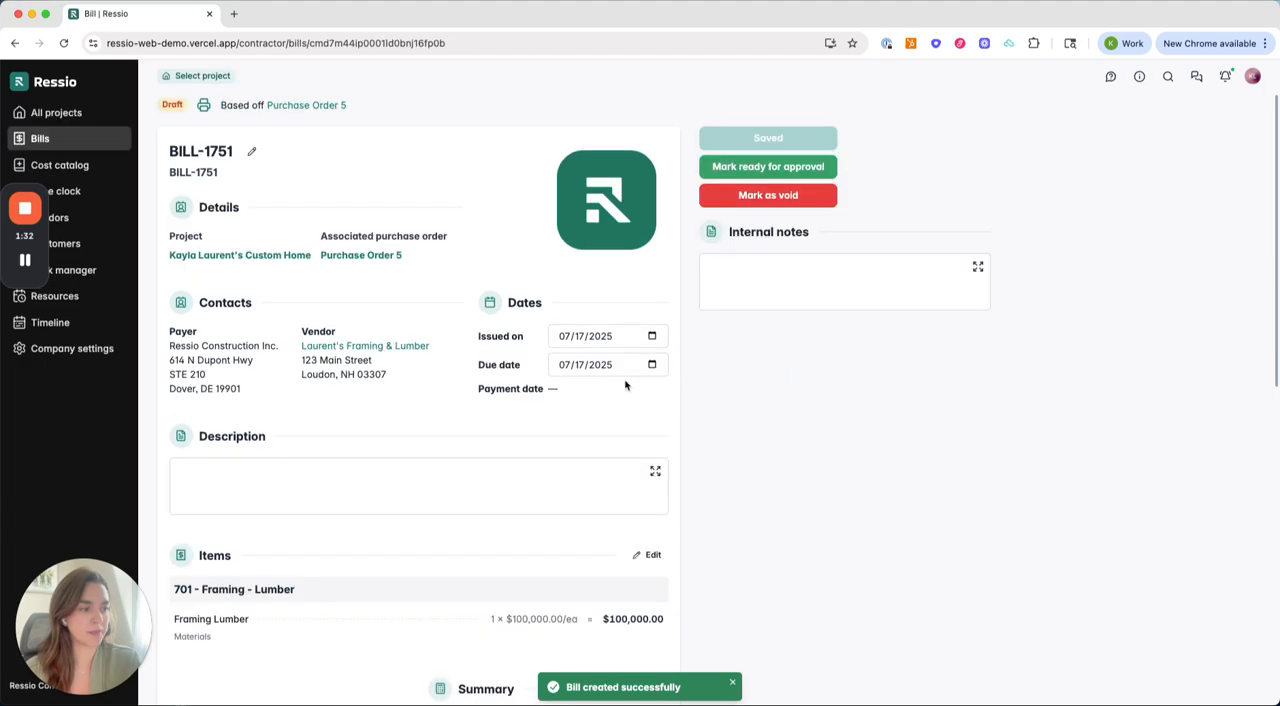
Step: Set the unit cost of the bill's Framing Lumber line item to $50,000 and save the line items
scroll(669, 395, "down", 3)
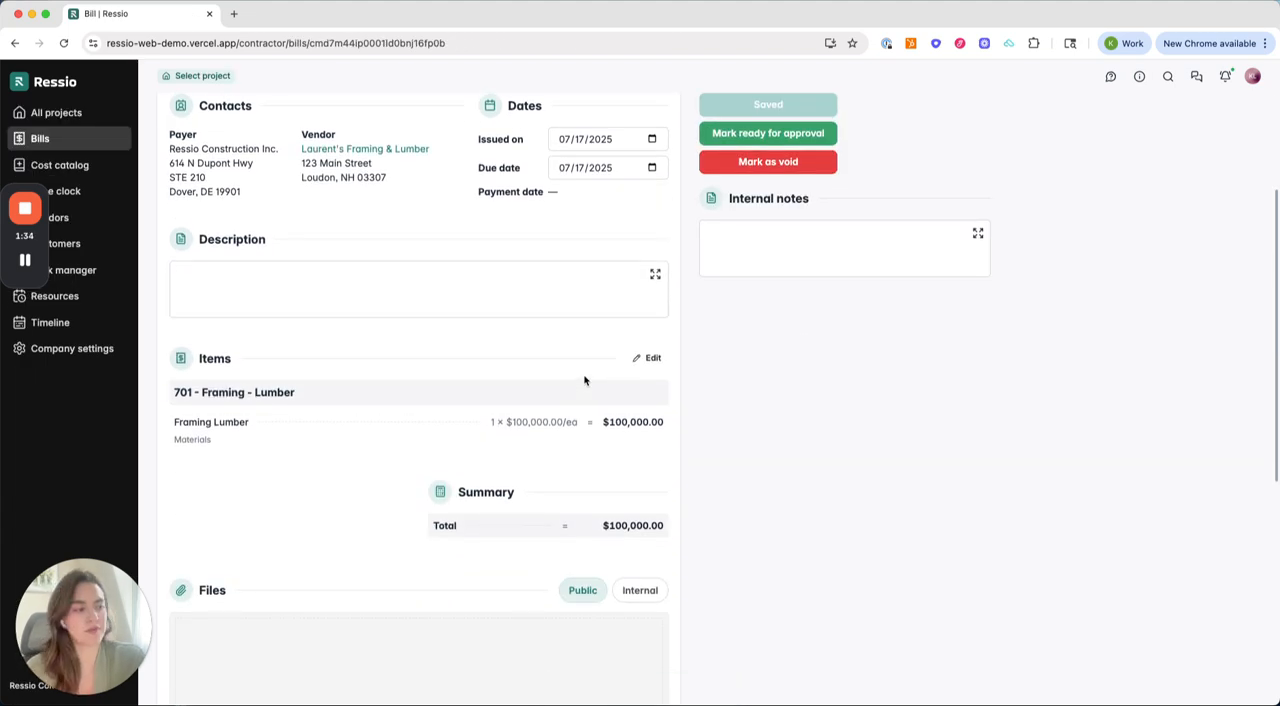
left_click(643, 362)
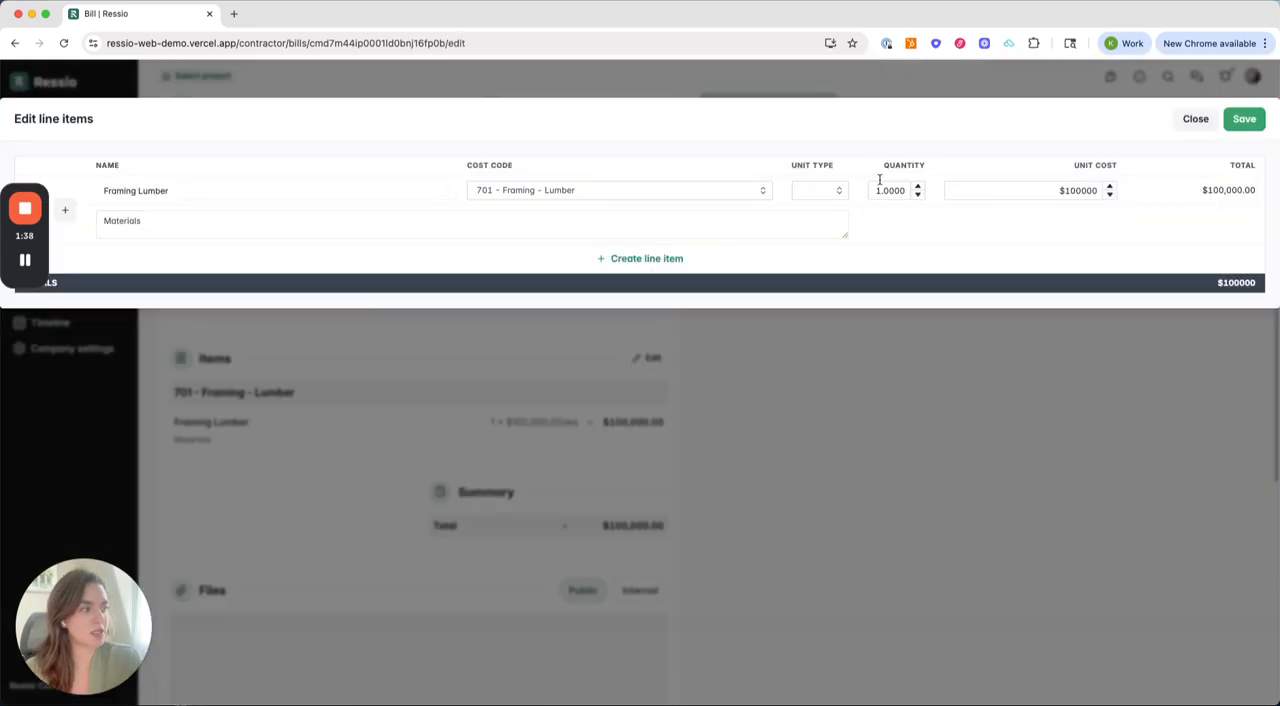
double_click(1078, 190)
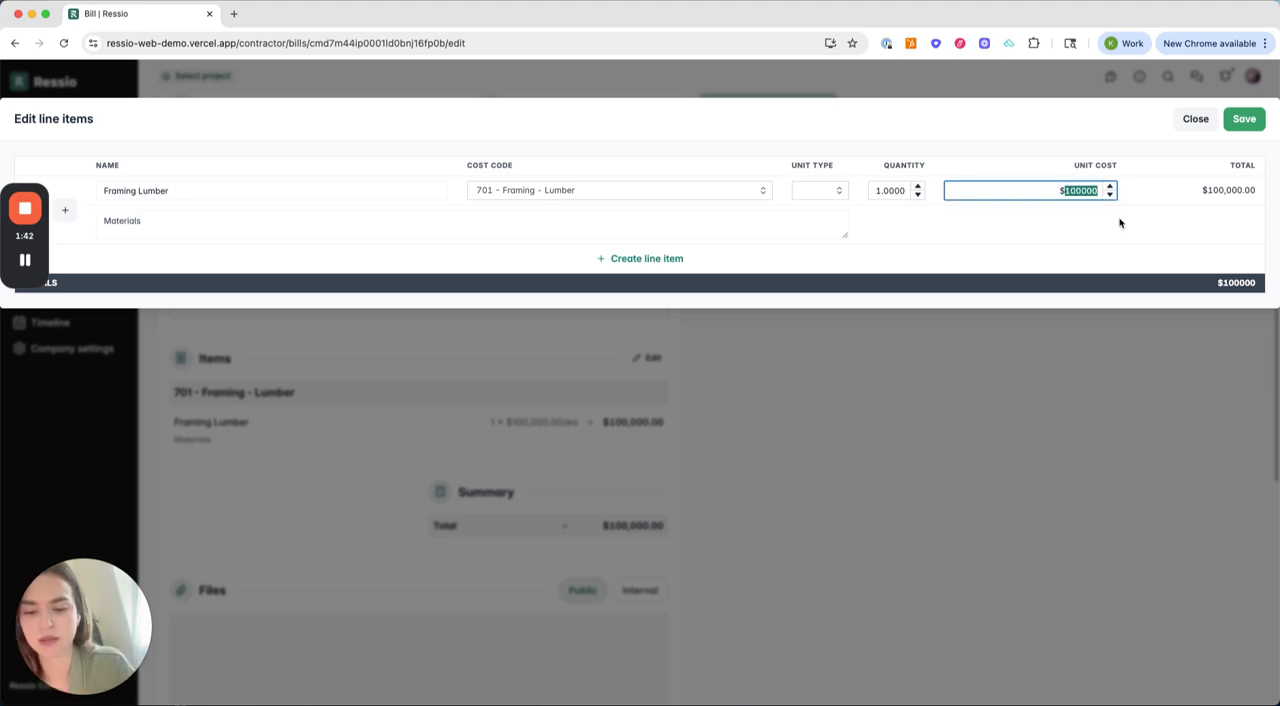
type("50000")
left_click(1257, 119)
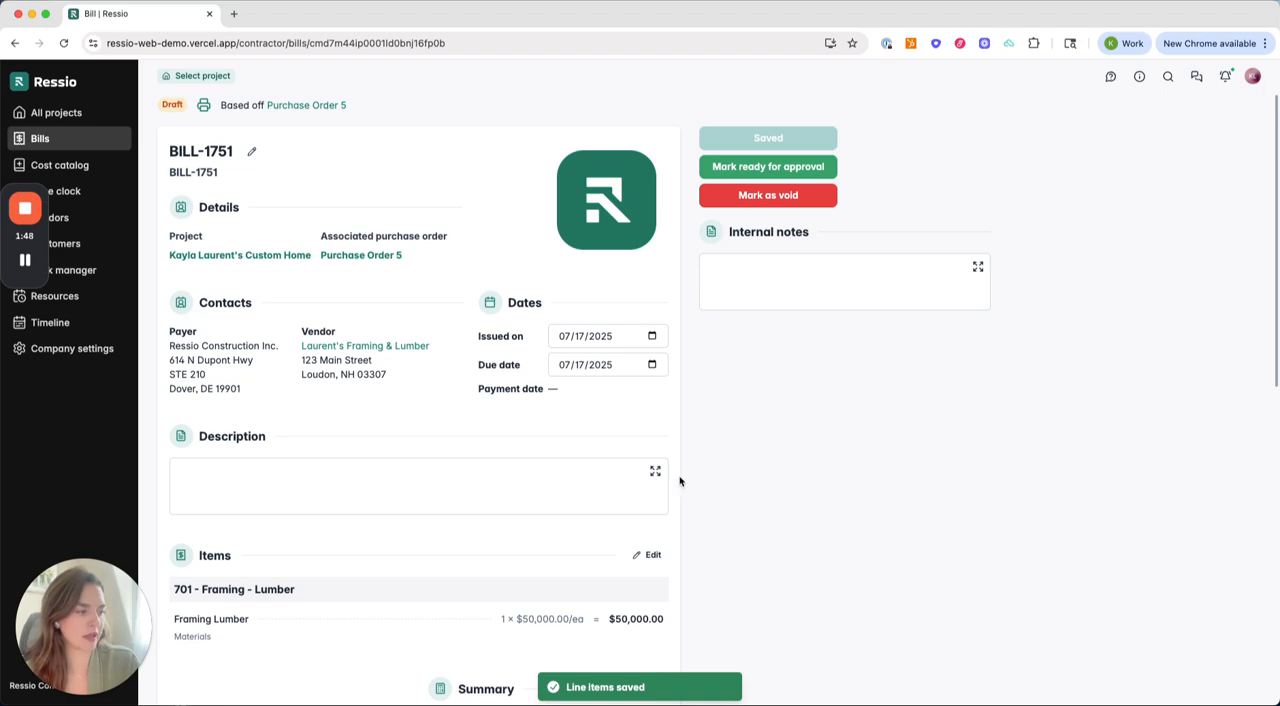
Step: Mark the bill ready for approval with initials as the reason, and approve it
scroll(680, 480, "down", 3)
scroll(680, 482, "up", 5)
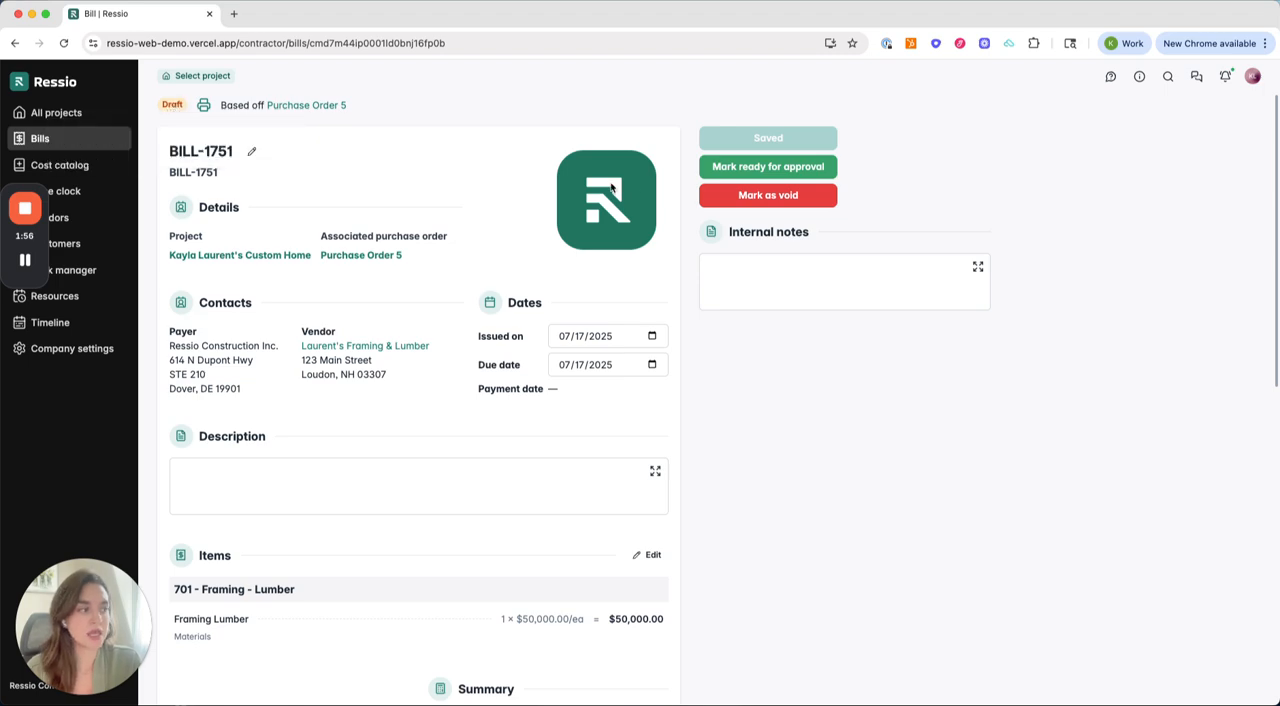
left_click(746, 170)
left_click(770, 262)
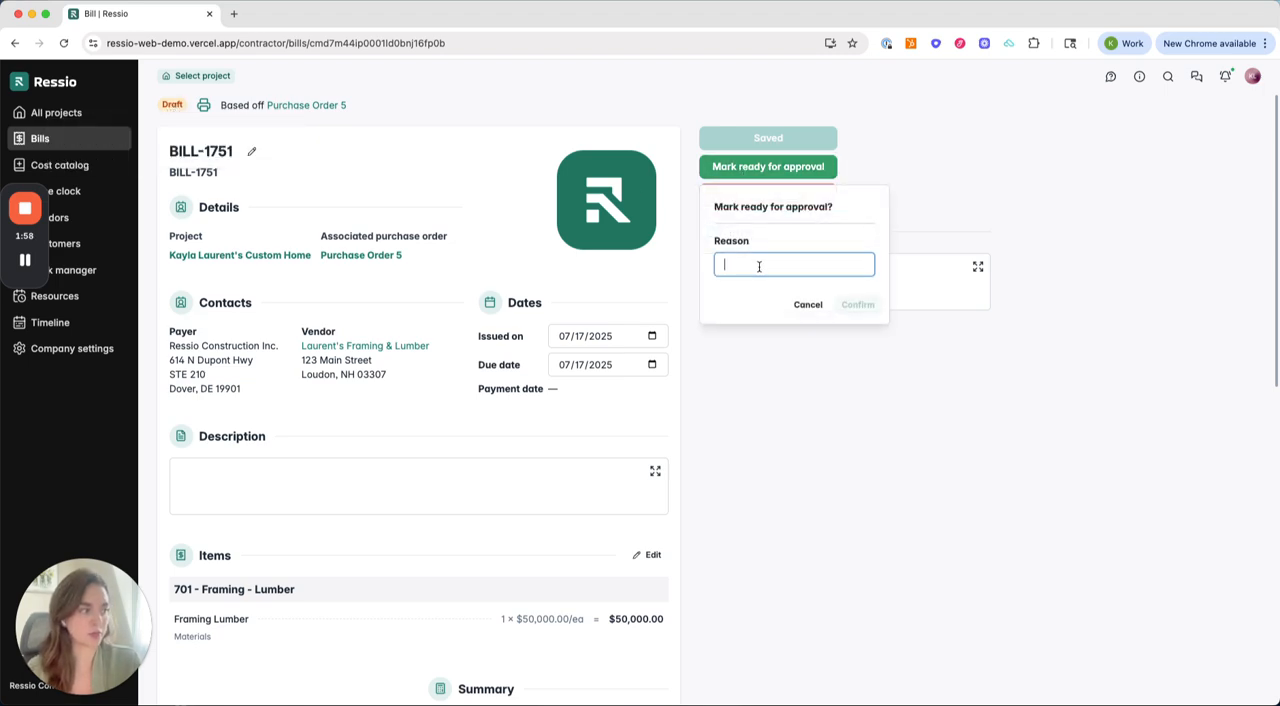
type("KL")
left_click(860, 307)
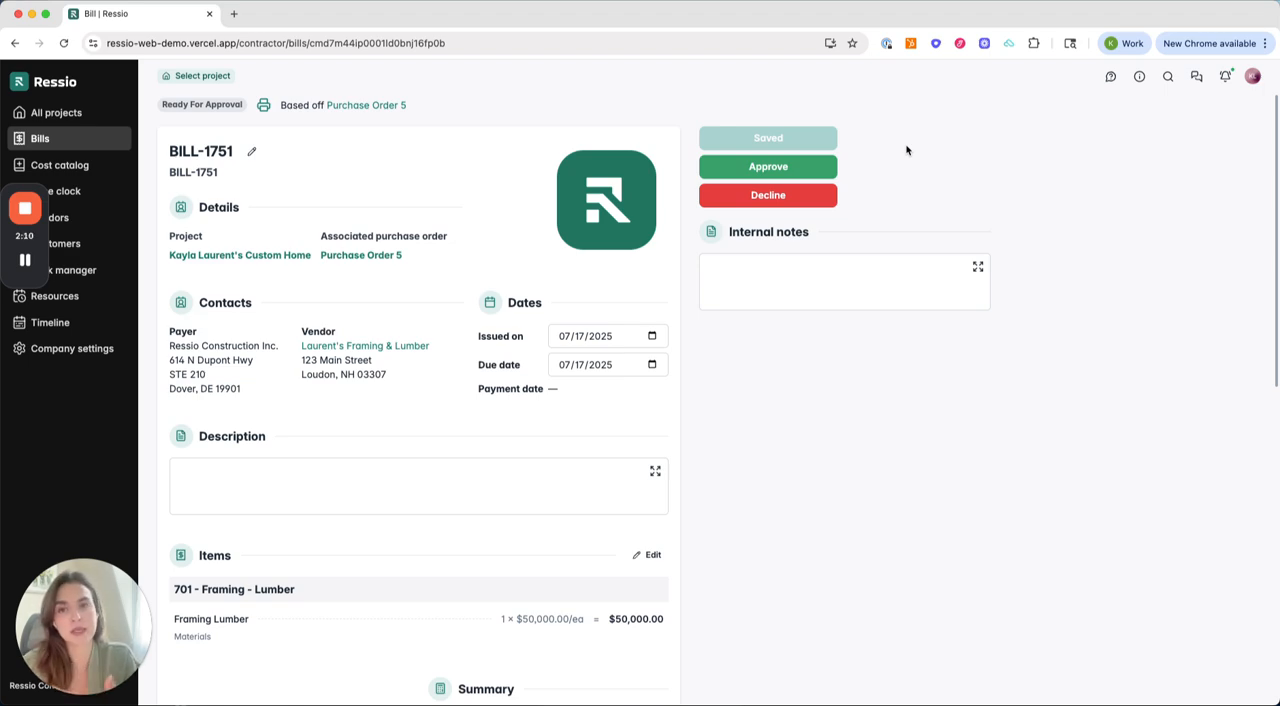
left_click(748, 171)
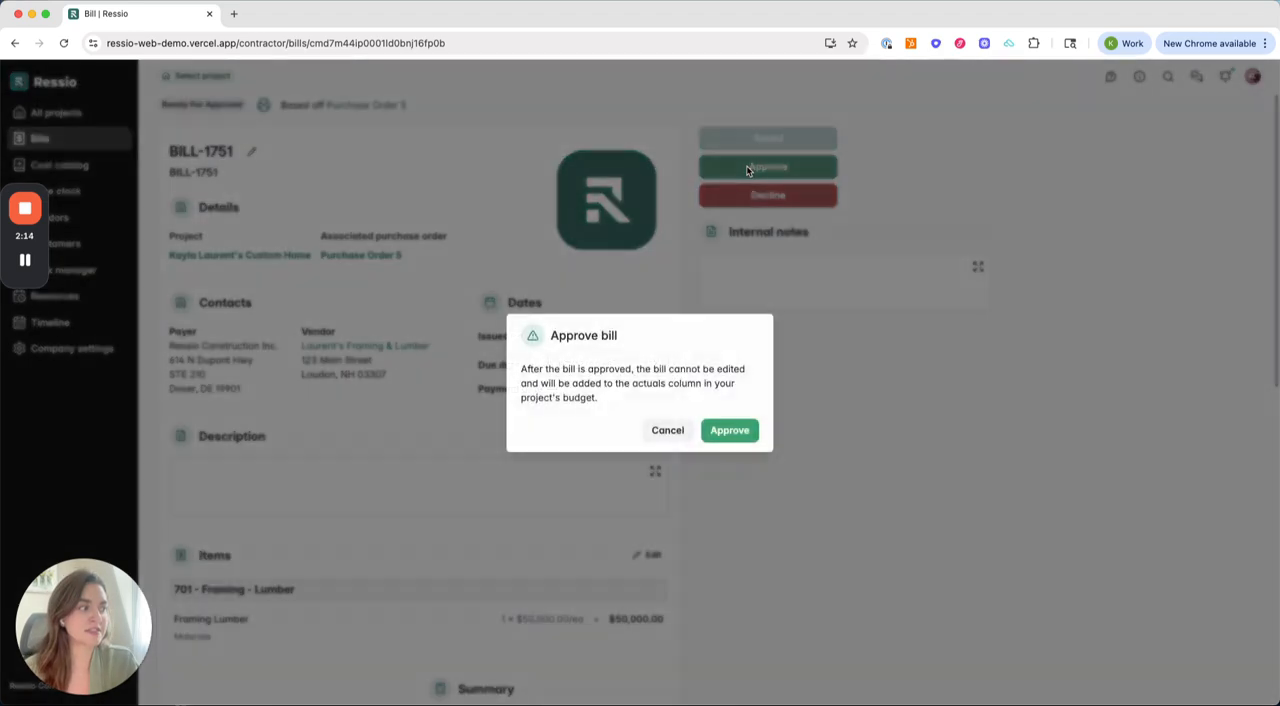
left_click(715, 432)
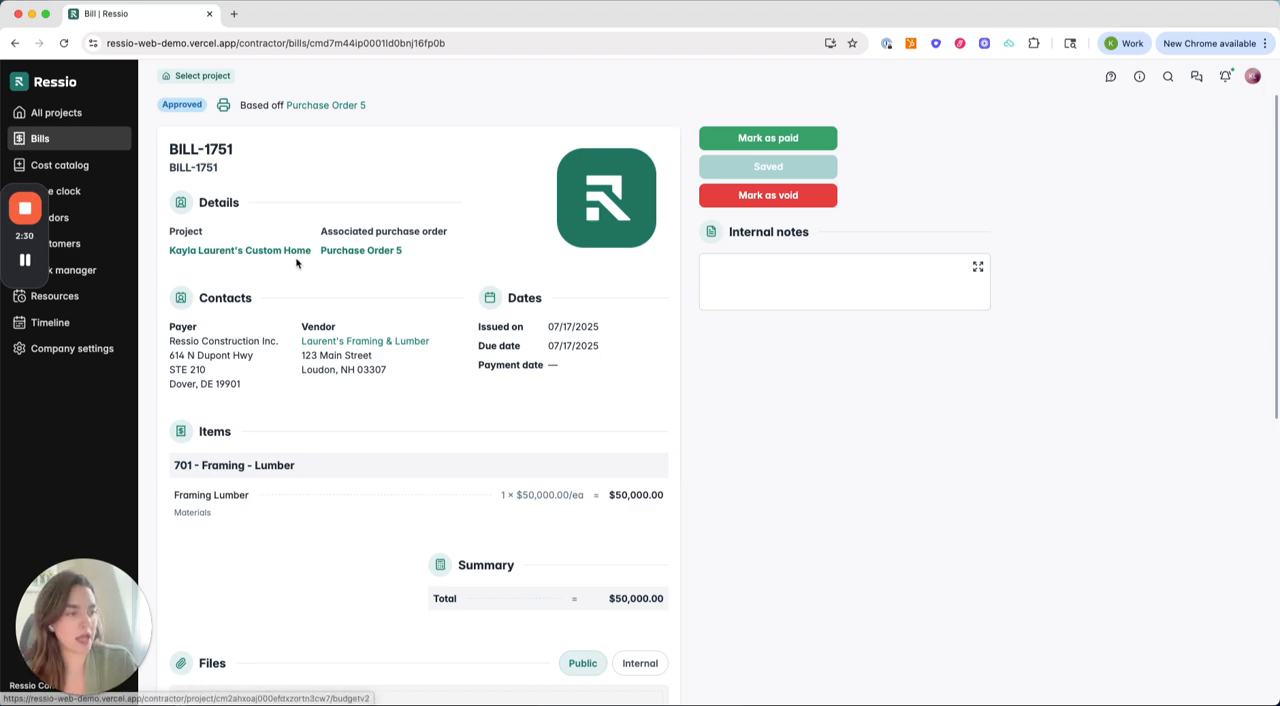
Step: Return to the project's budget, review the expenses applied to 701 - Framing - Lumber and open the approved bill from there
left_click(235, 252)
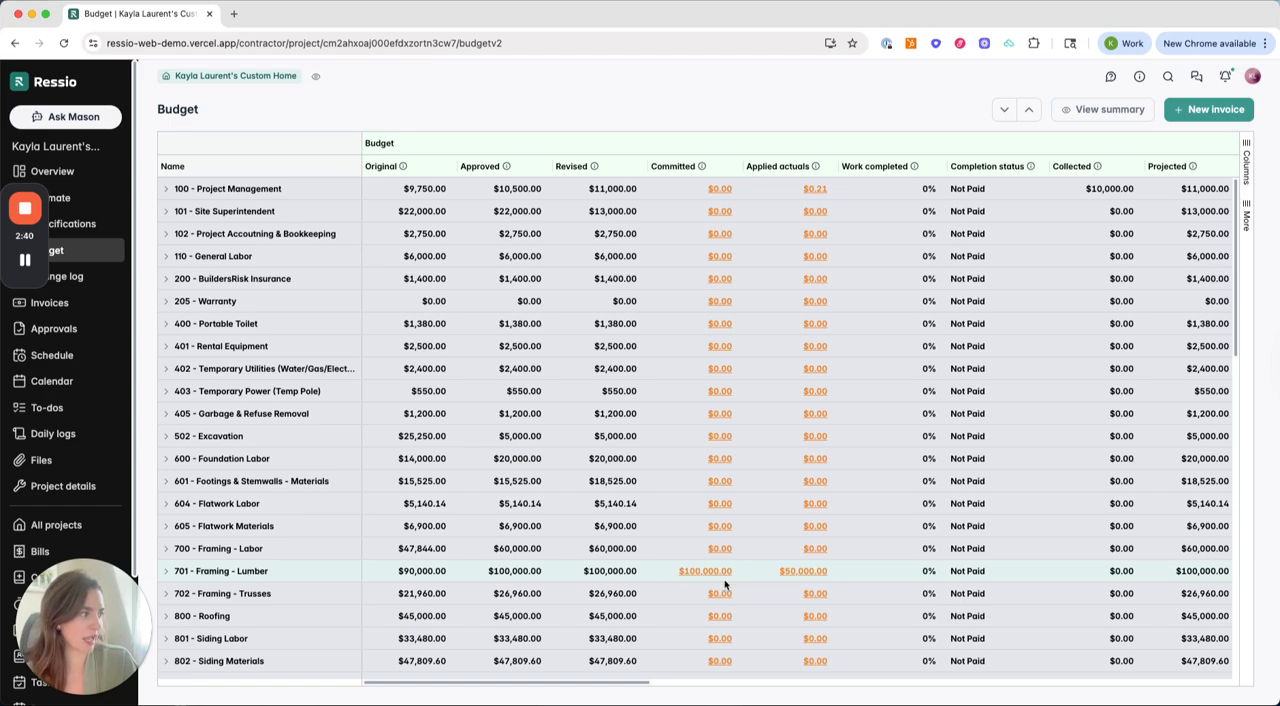
left_click(801, 571)
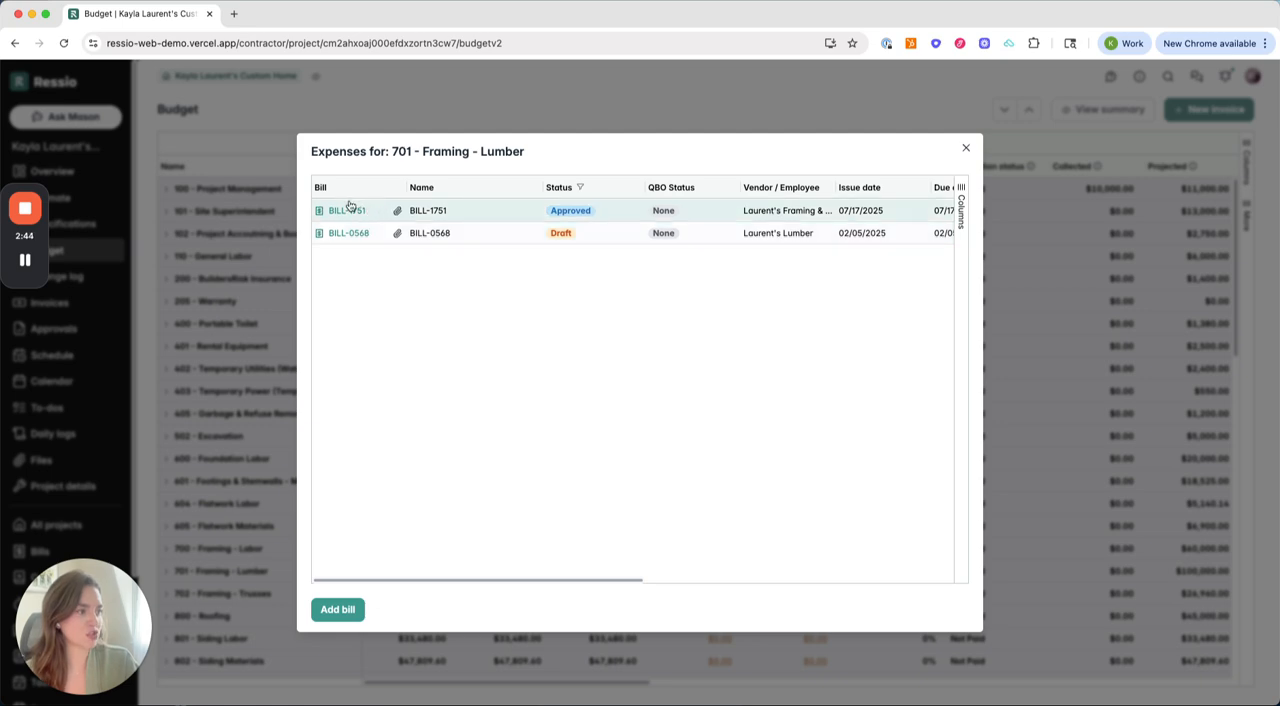
scroll(758, 225, "right", 5)
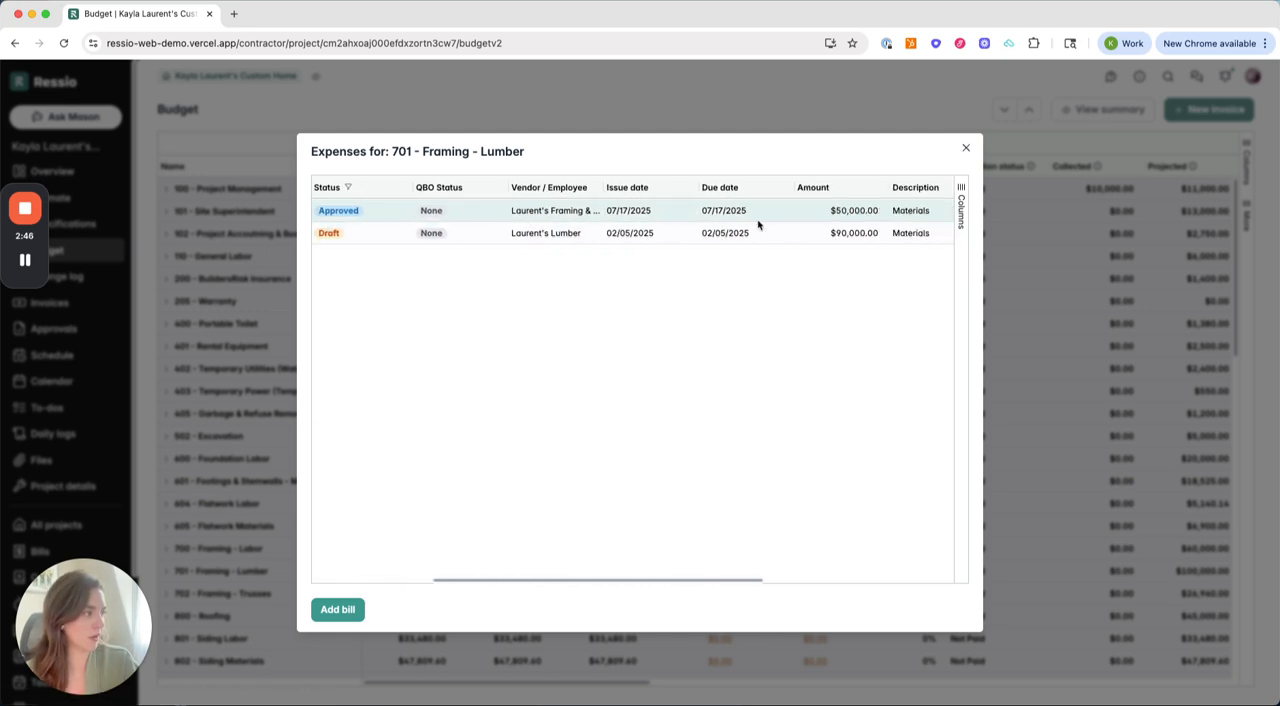
scroll(758, 225, "left", 5)
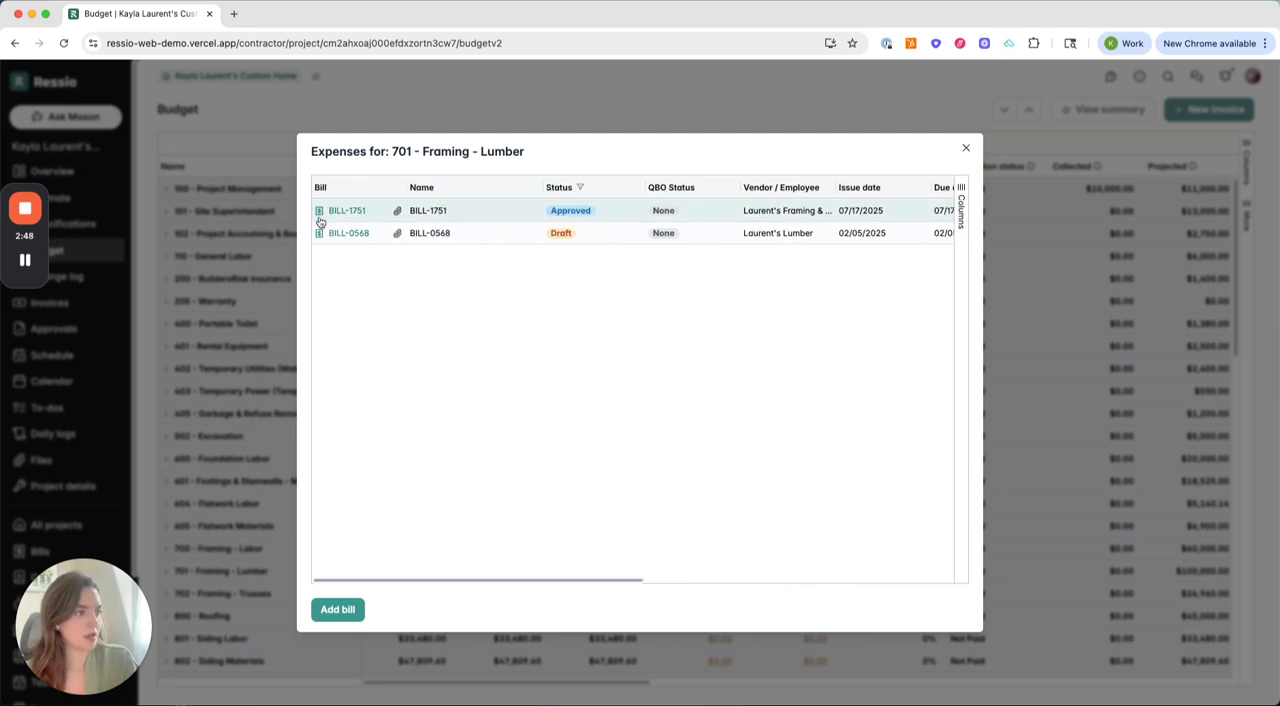
left_click(330, 211)
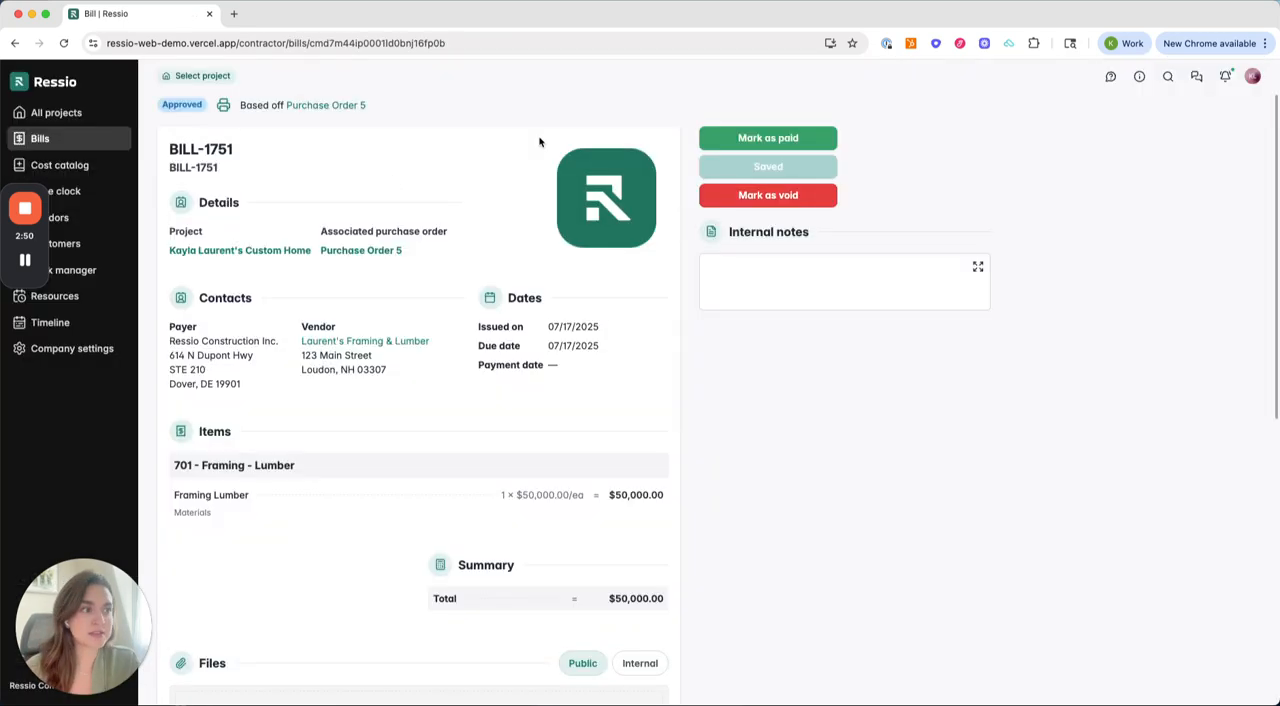
Step: Open the bill's associated purchase order and review its linked bill and amount paid
left_click(380, 252)
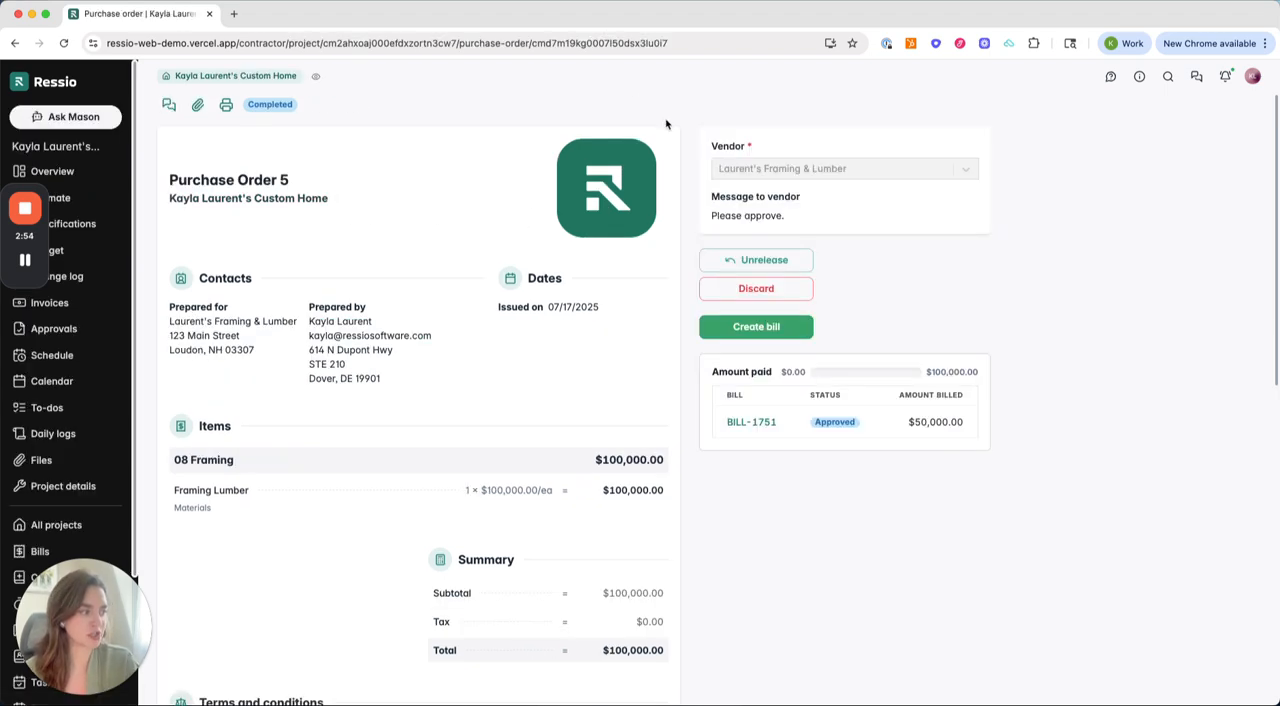
scroll(737, 523, "down", 3)
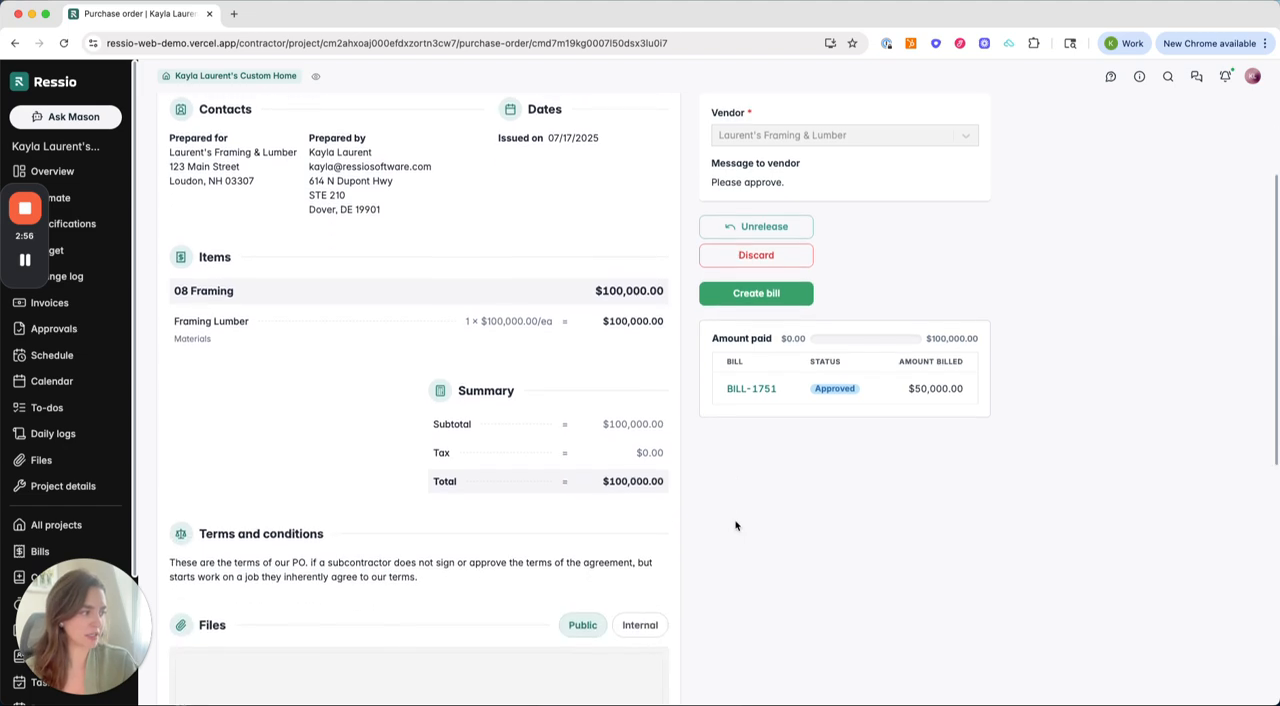
scroll(736, 523, "up", 3)
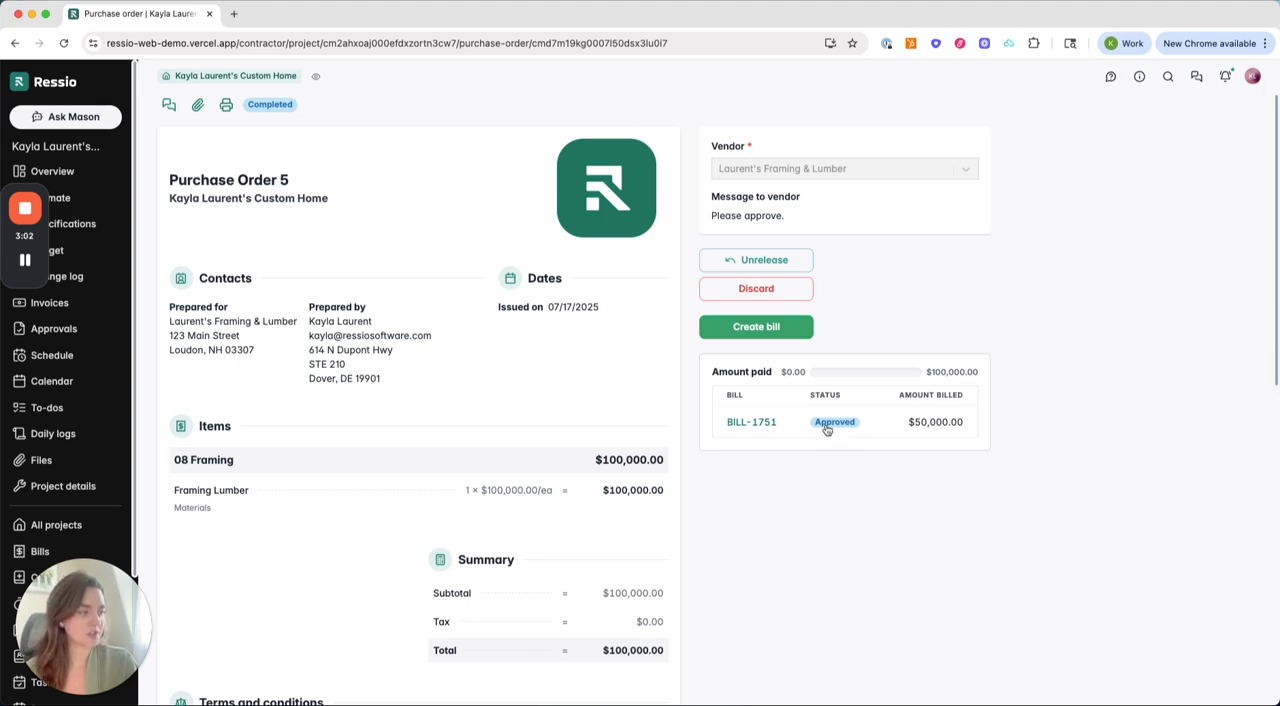
Step: Open the linked bill from the purchase order and mark it as paid
left_click(761, 424)
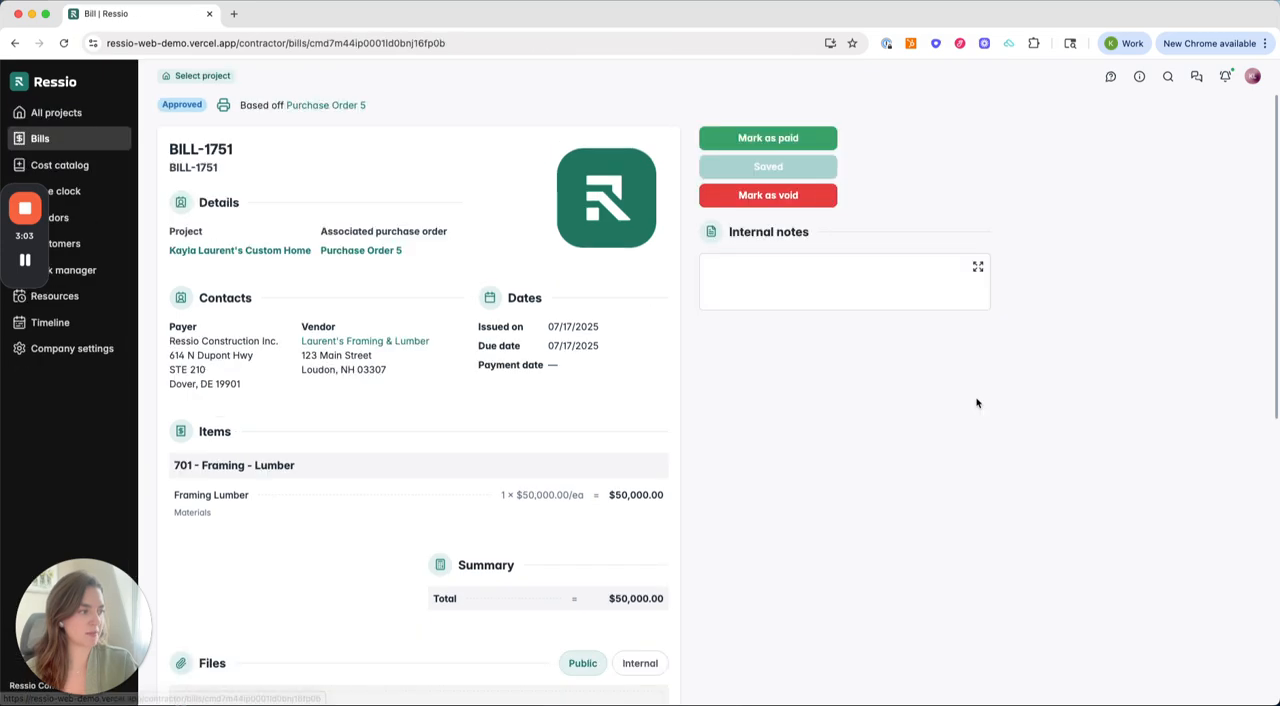
left_click(796, 133)
left_click(719, 264)
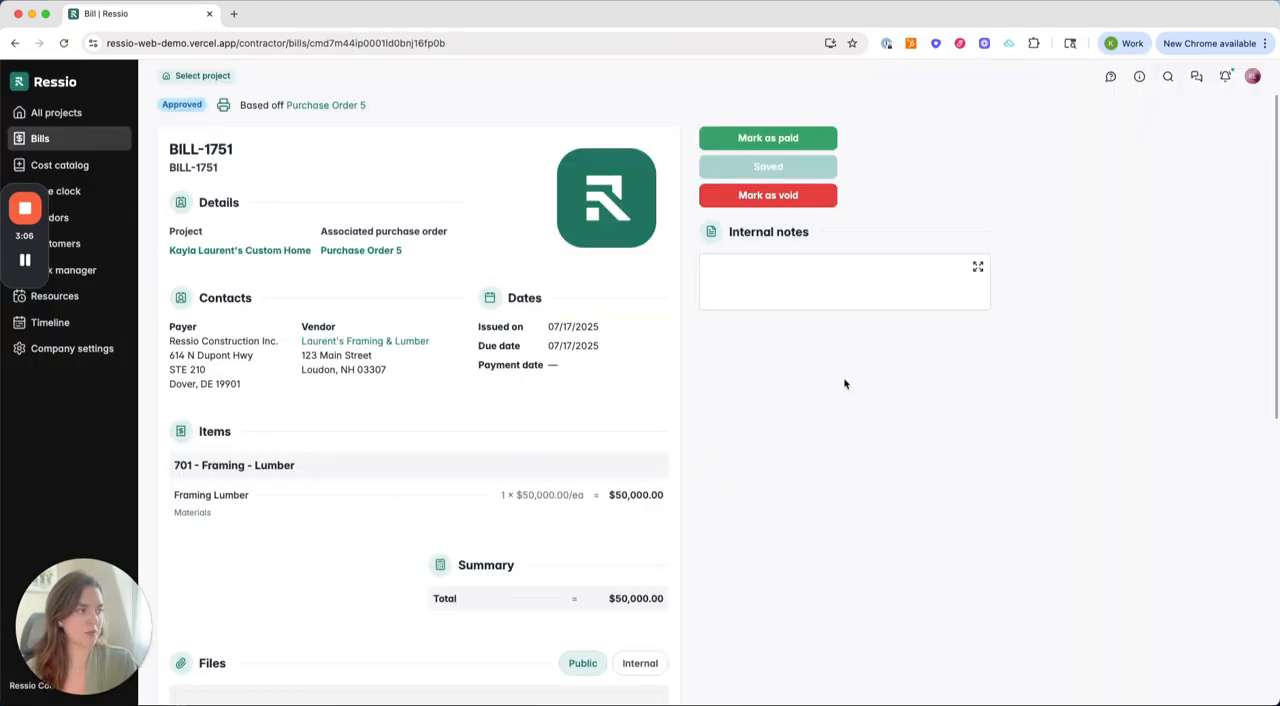